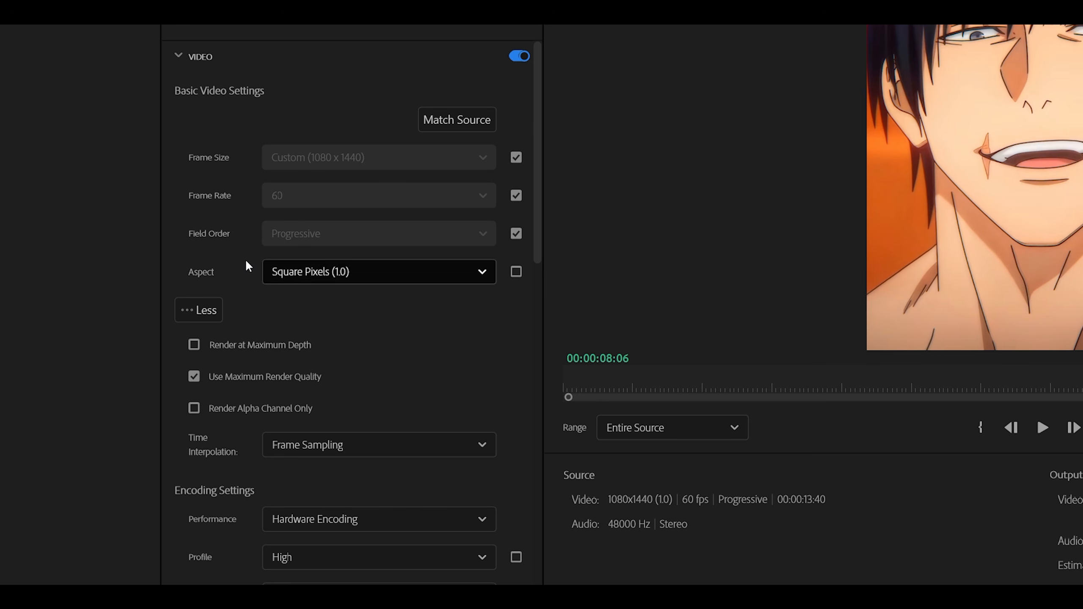
- Set the export's pixel aspect to Square Pixels (1.0) and enable Use Maximum Render Quality
{"action": "scroll", "coordinate": [299, 221], "scroll_direction": "down", "scroll_amount": 1}
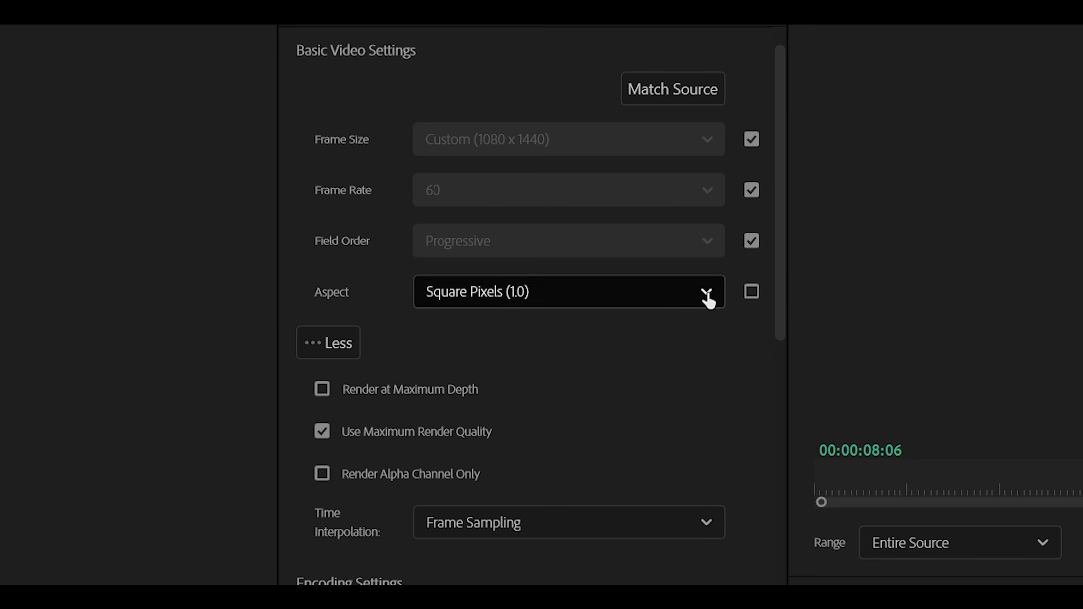
{"action": "left_click", "coordinate": [604, 299]}
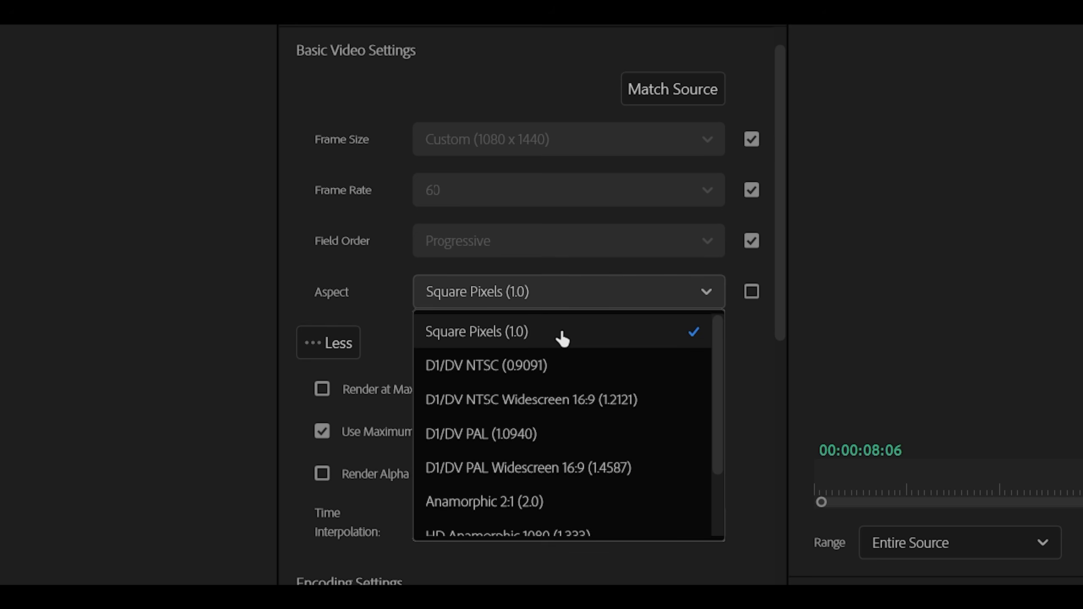
{"action": "left_click", "coordinate": [551, 337]}
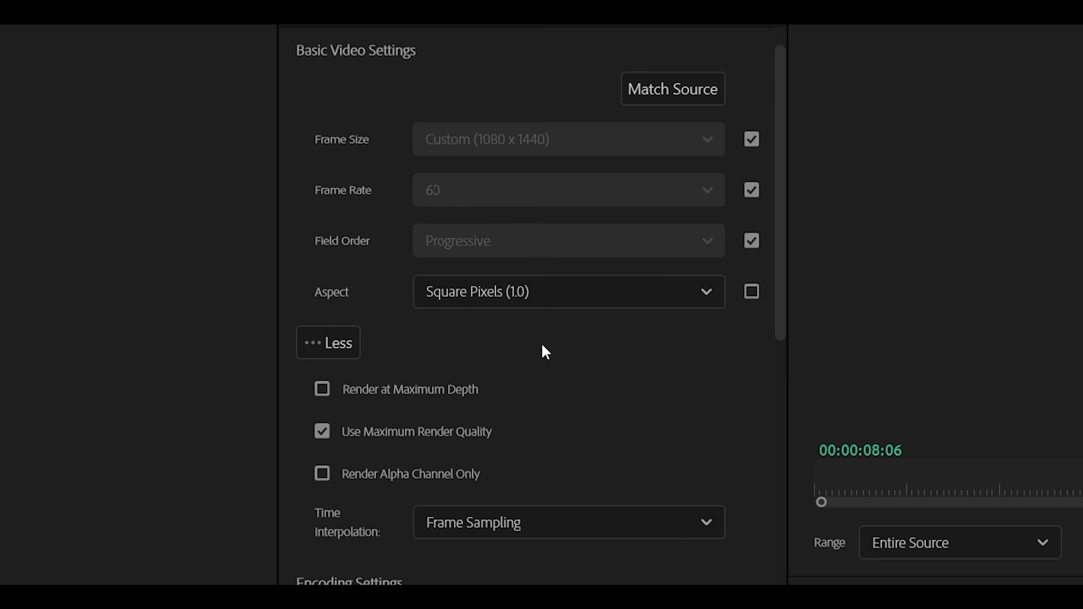
{"action": "scroll", "coordinate": [555, 362], "scroll_direction": "down", "scroll_amount": 3}
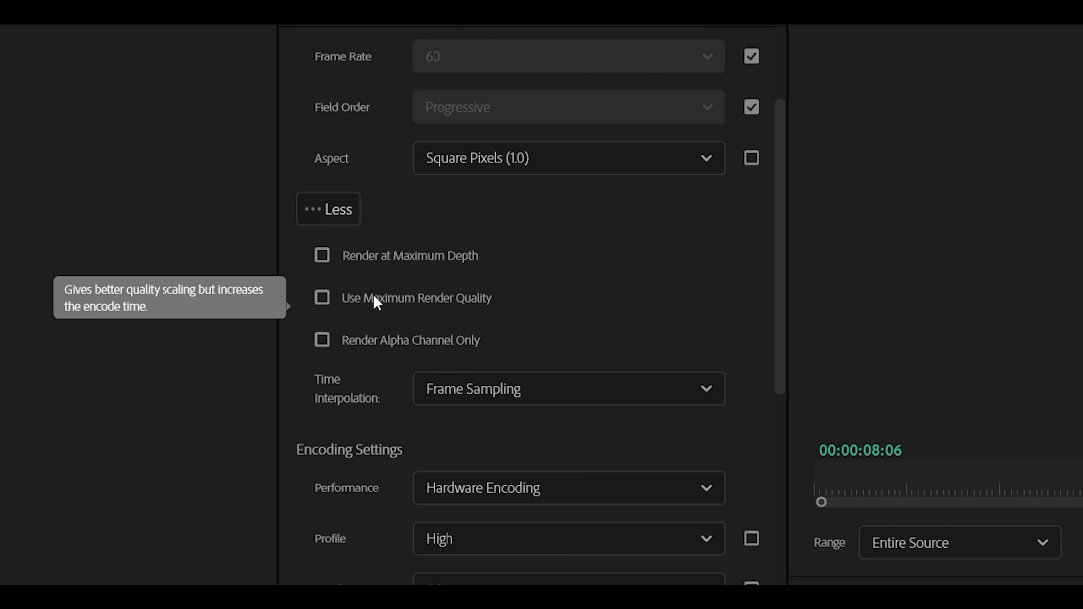
{"action": "left_click", "coordinate": [361, 298]}
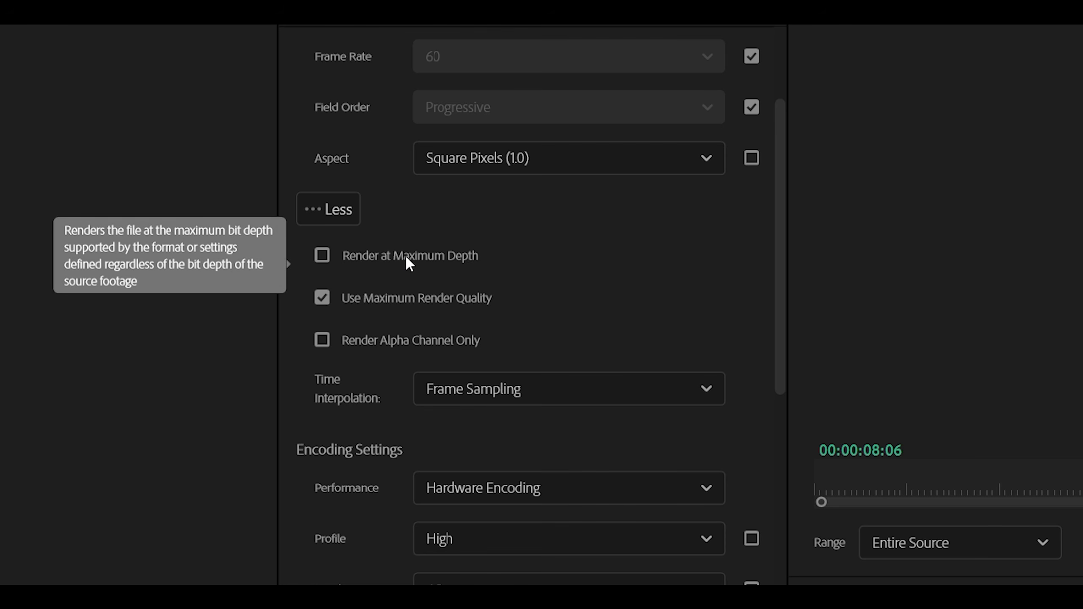
- Set the encoding performance to Hardware Encoding and the profile to High
{"action": "scroll", "coordinate": [406, 258], "scroll_direction": "down", "scroll_amount": 7}
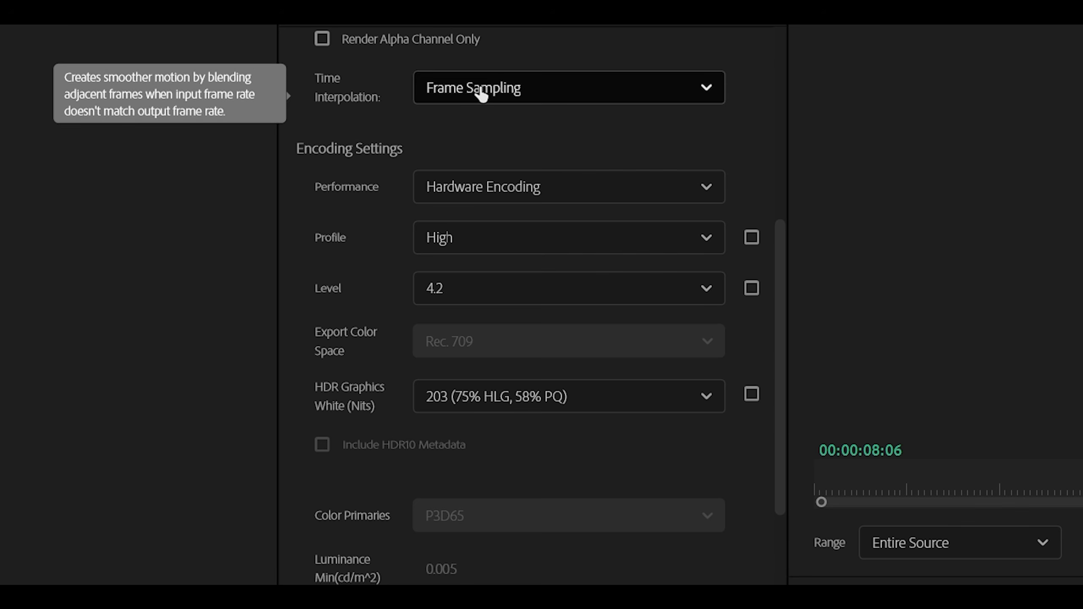
{"action": "scroll", "coordinate": [481, 123], "scroll_direction": "down", "scroll_amount": 2}
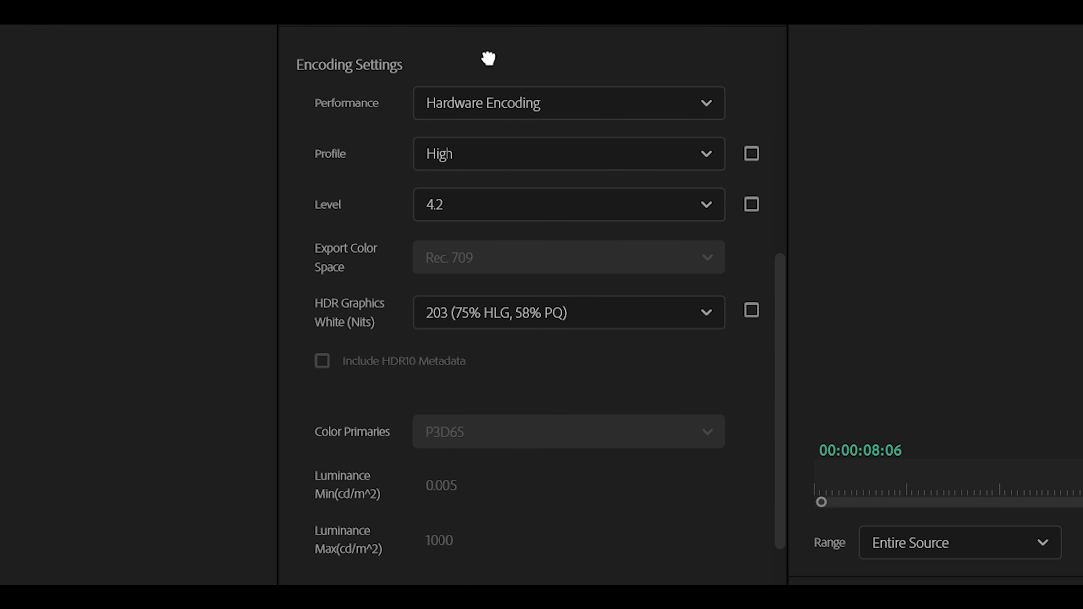
{"action": "mouse_move", "coordinate": [476, 102]}
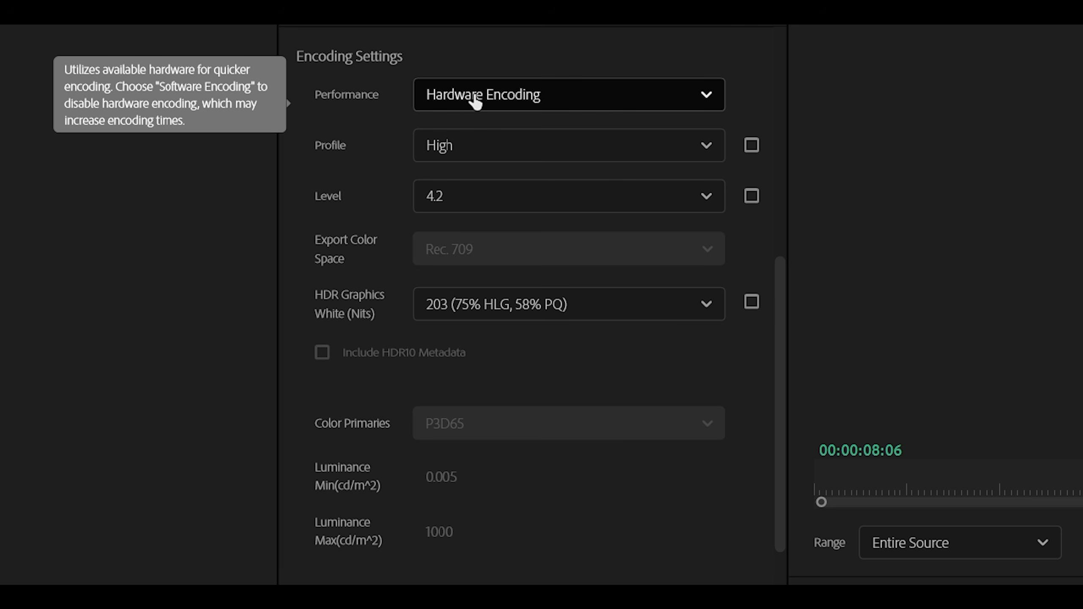
{"action": "left_click", "coordinate": [476, 102]}
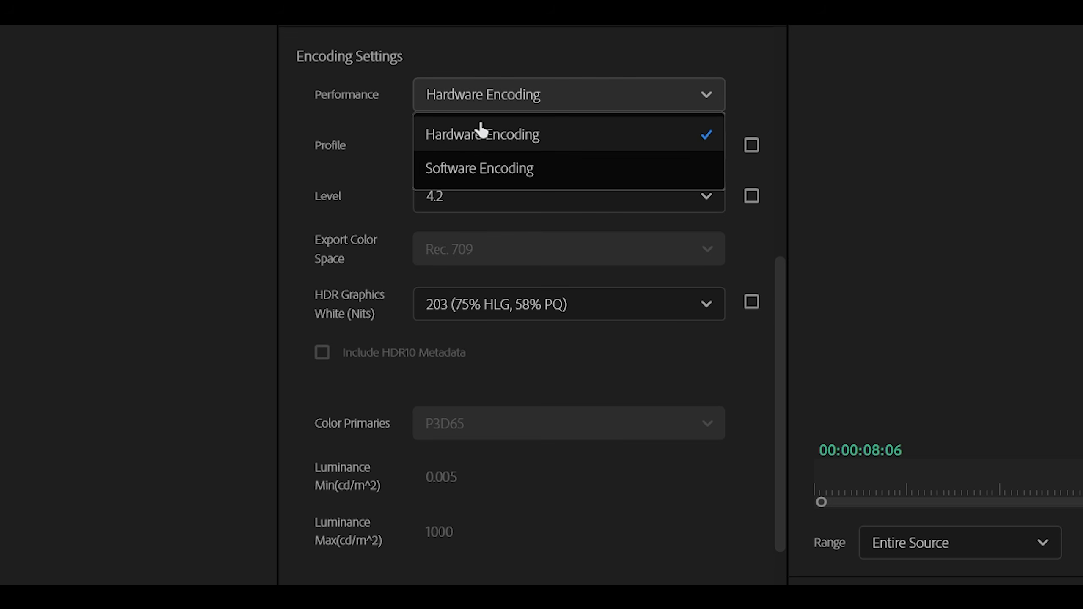
{"action": "left_click", "coordinate": [488, 143]}
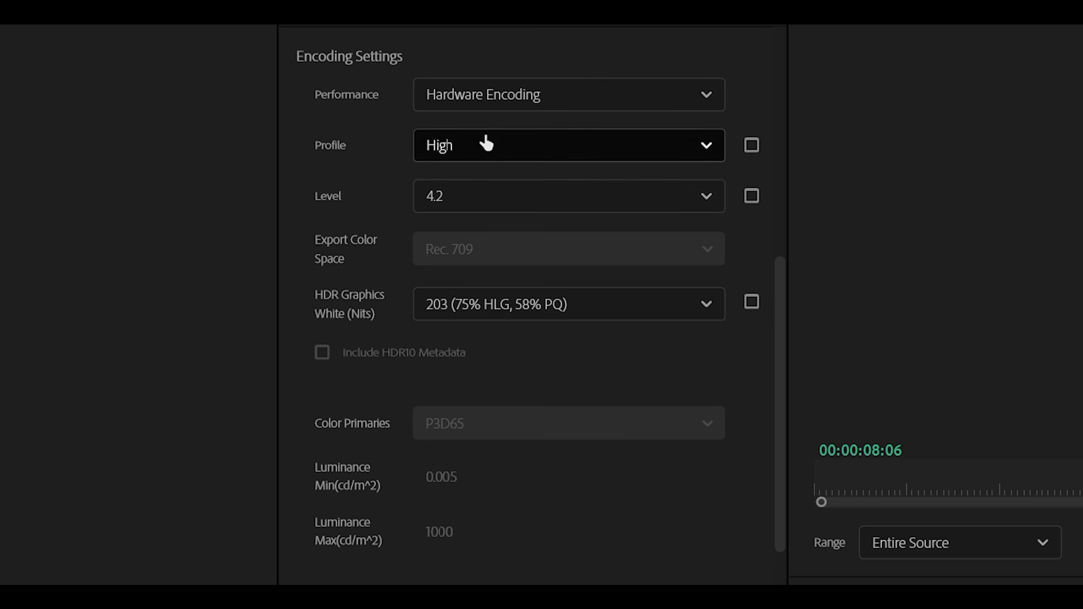
{"action": "left_click", "coordinate": [513, 101]}
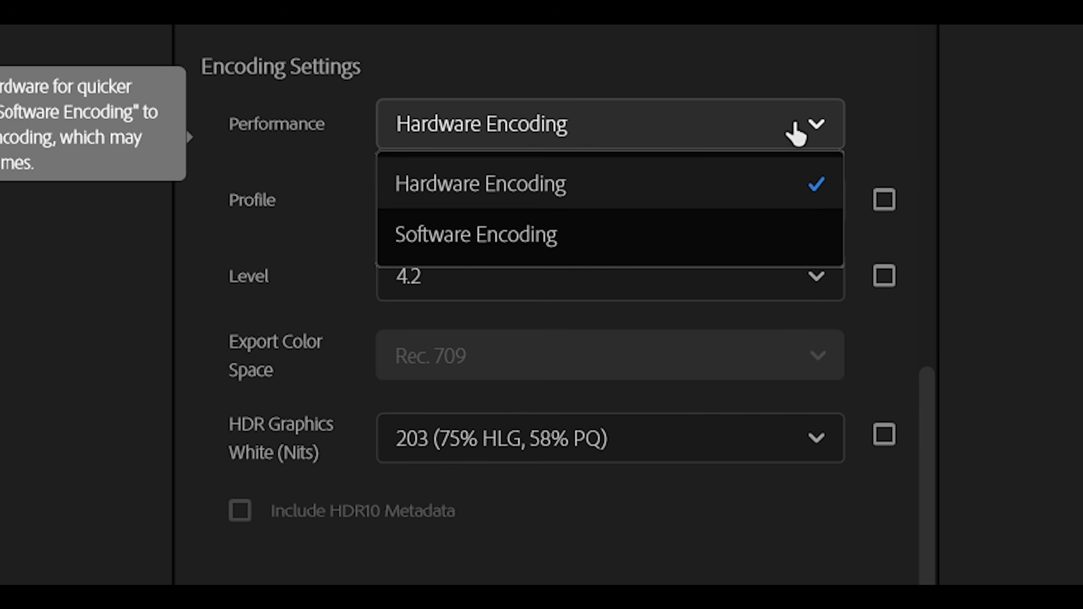
{"action": "left_click", "coordinate": [741, 139]}
{"action": "left_click", "coordinate": [421, 200]}
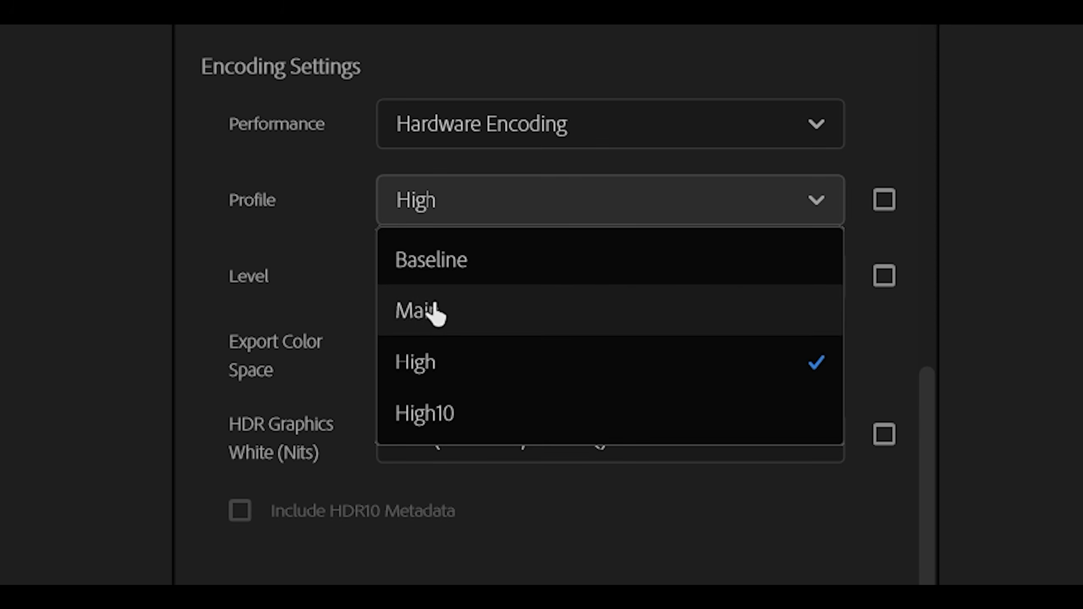
{"action": "left_click", "coordinate": [420, 362]}
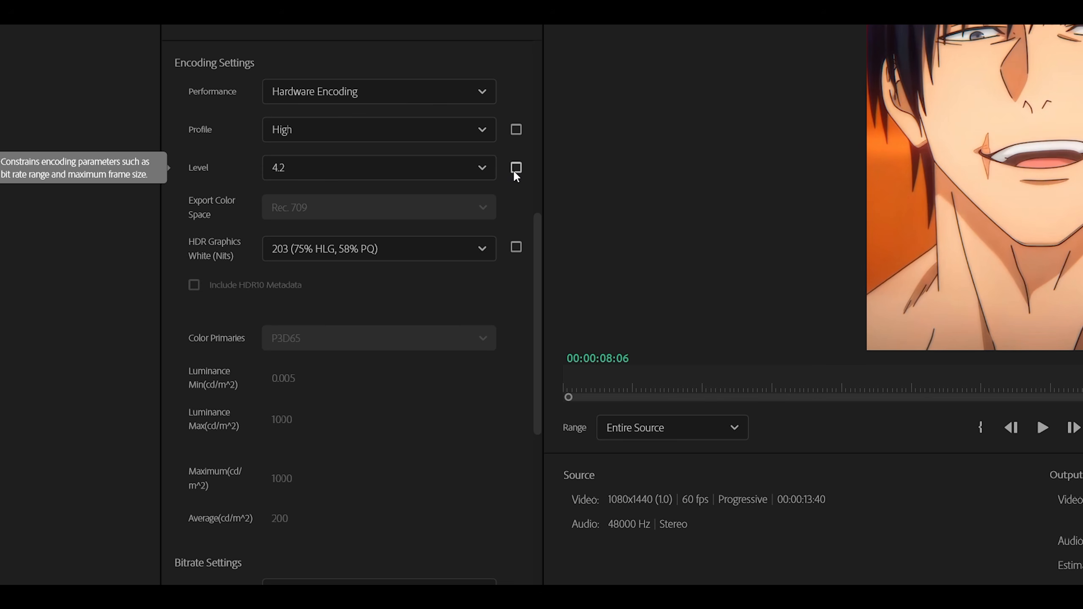
- Set the encoding level to 4.2 with source matching turned off for it
{"action": "left_click", "coordinate": [516, 167]}
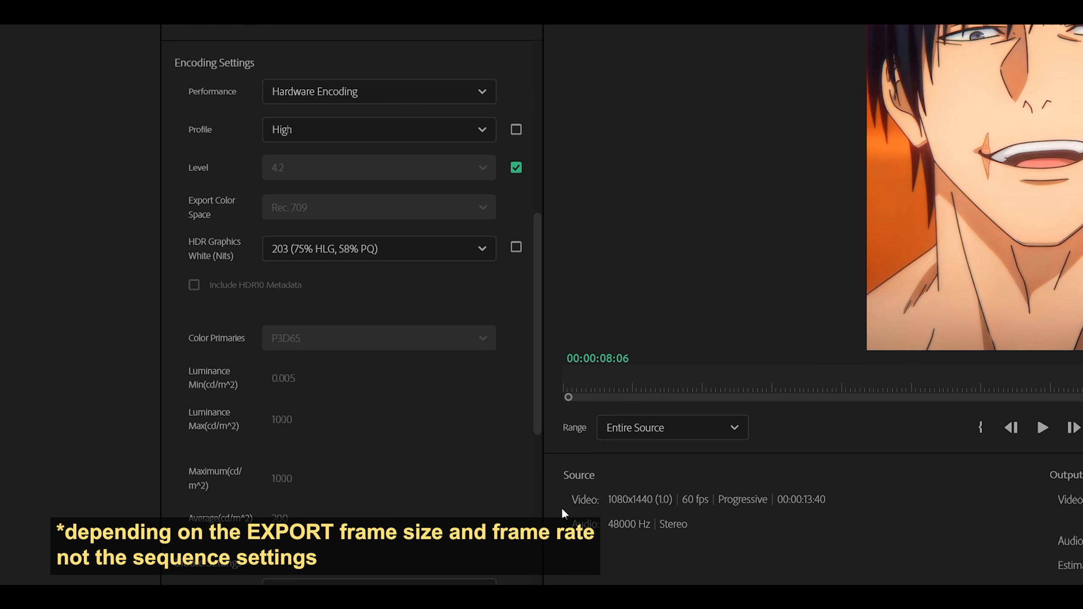
{"action": "scroll", "coordinate": [413, 467], "scroll_direction": "down", "scroll_amount": 6}
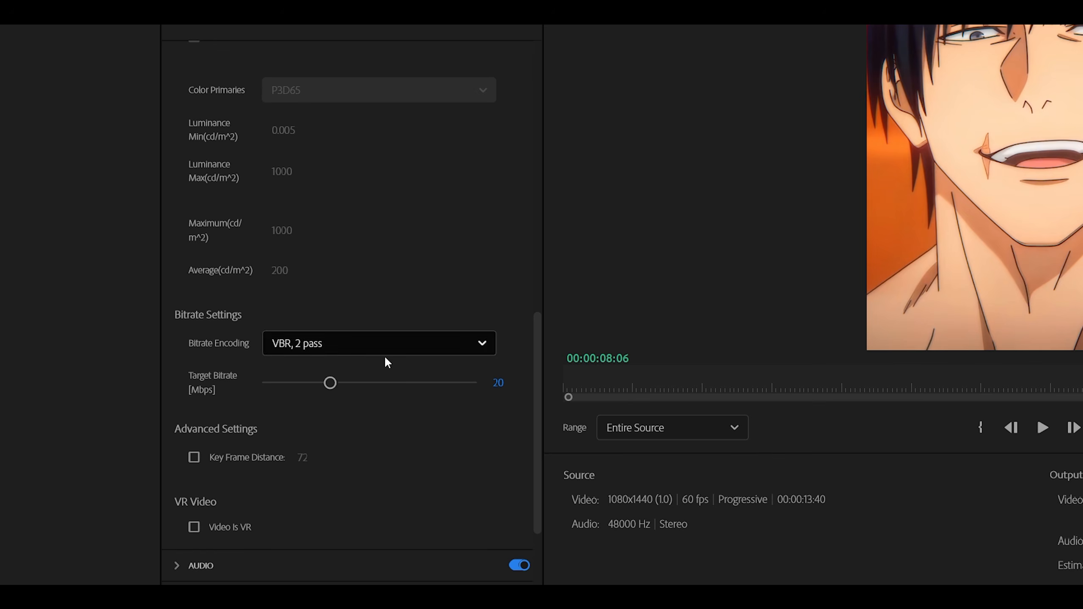
{"action": "scroll", "coordinate": [385, 357], "scroll_direction": "up", "scroll_amount": 5}
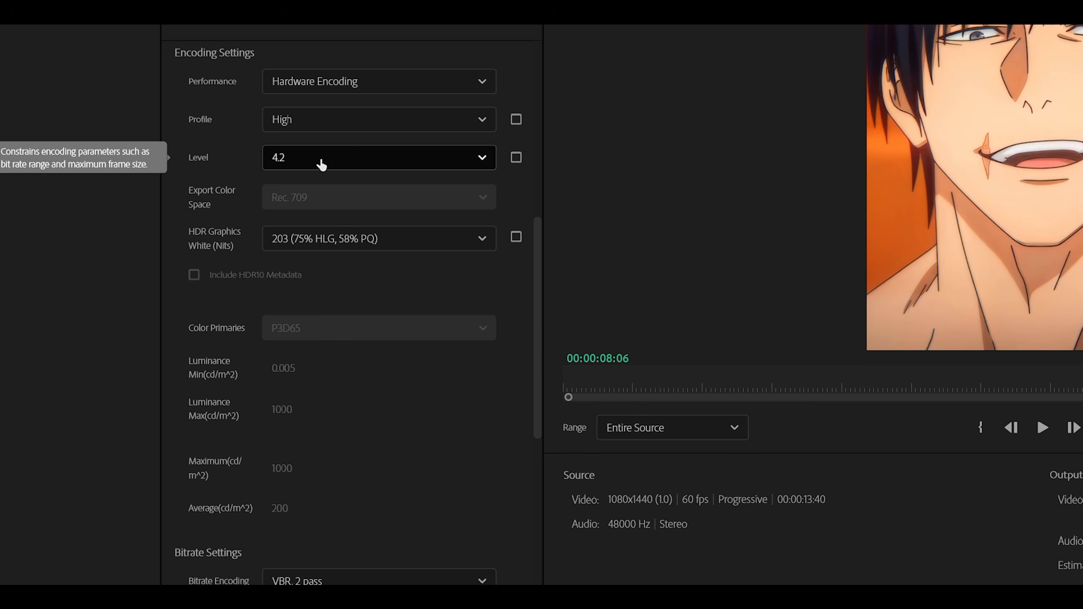
{"action": "left_click", "coordinate": [321, 165]}
{"action": "scroll", "coordinate": [331, 286], "scroll_direction": "down", "scroll_amount": 1}
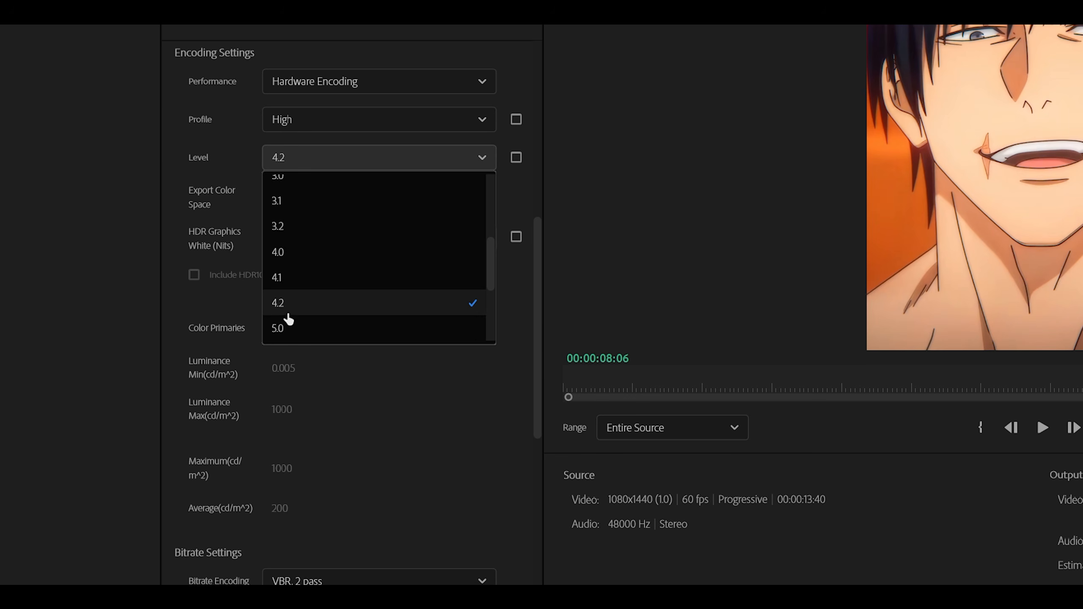
{"action": "scroll", "coordinate": [298, 299], "scroll_direction": "up", "scroll_amount": 1}
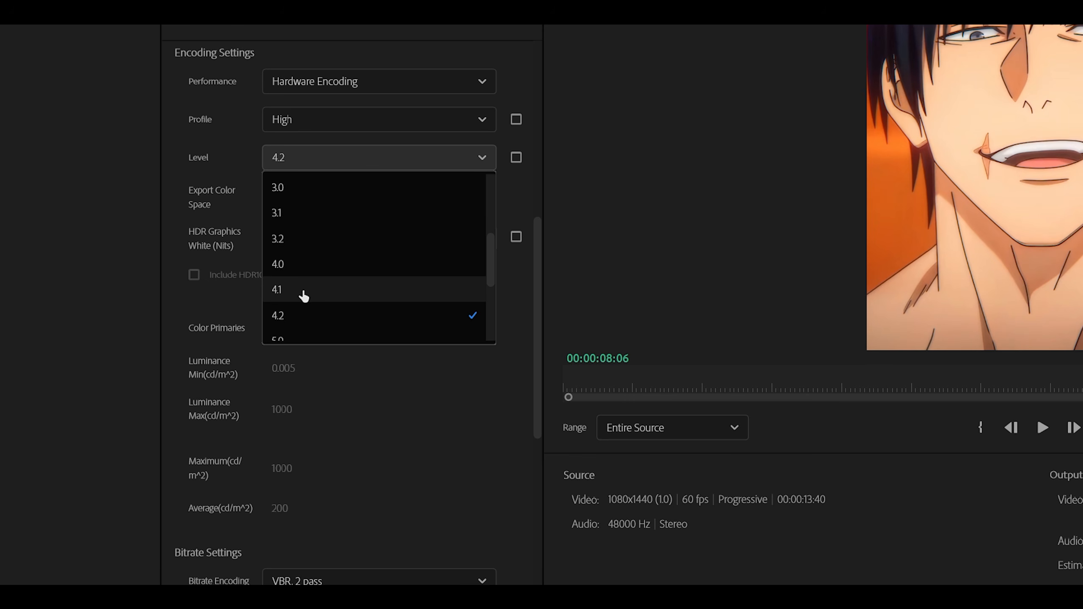
{"action": "scroll", "coordinate": [341, 307], "scroll_direction": "down", "scroll_amount": 1}
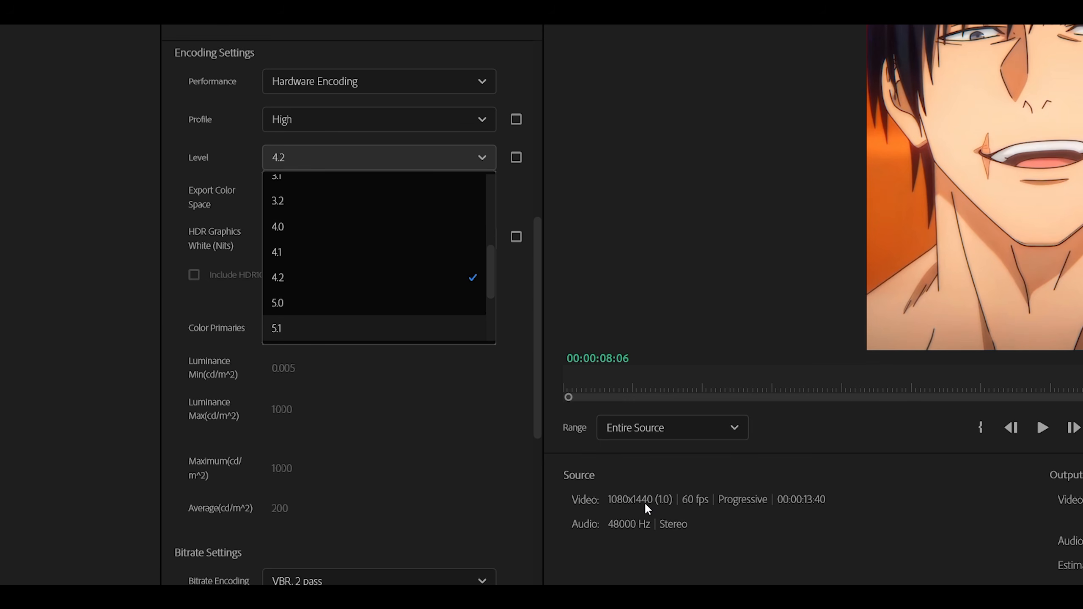
{"action": "left_click", "coordinate": [303, 278]}
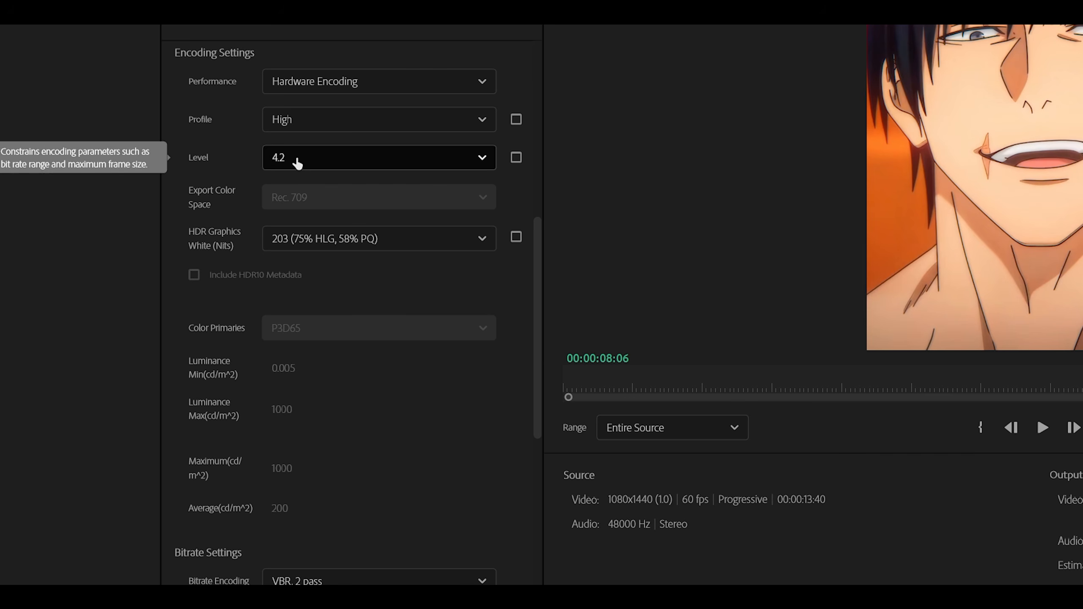
{"action": "left_click", "coordinate": [297, 162]}
{"action": "scroll", "coordinate": [346, 317], "scroll_direction": "down", "scroll_amount": 3}
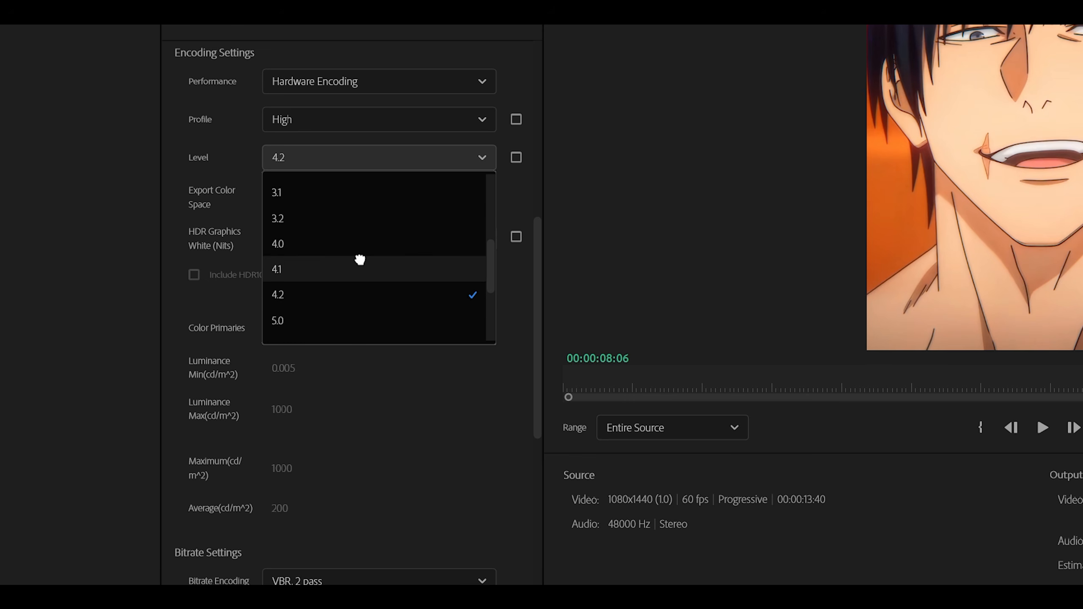
{"action": "left_click_drag", "start_coordinate": [363, 236], "coordinate": [362, 203]}
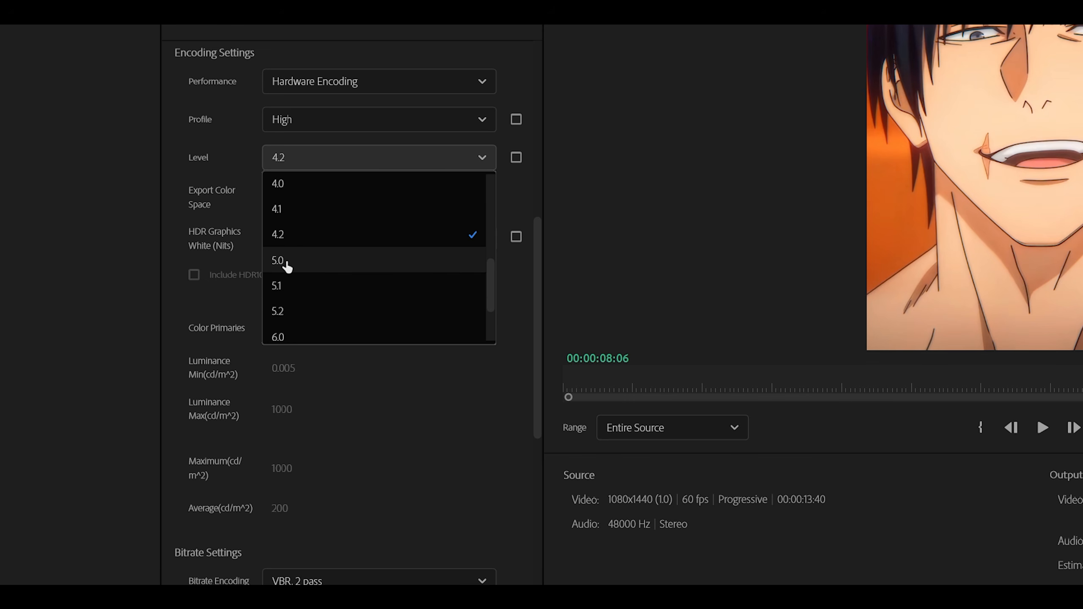
{"action": "left_click", "coordinate": [293, 286]}
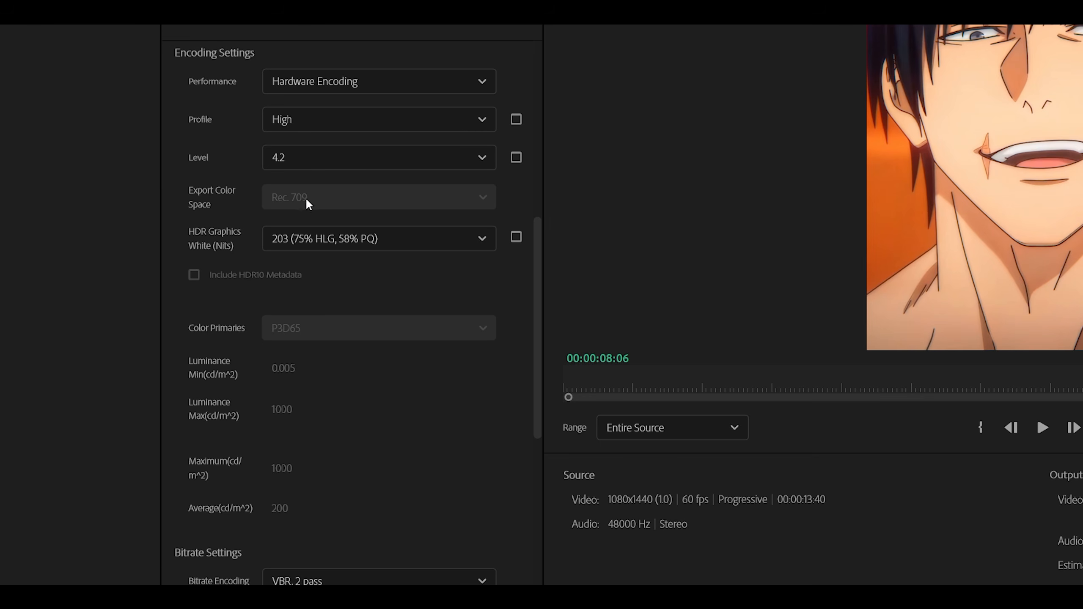
- Set the bitrate encoding to CBR
{"action": "scroll", "coordinate": [308, 199], "scroll_direction": "down", "scroll_amount": 1}
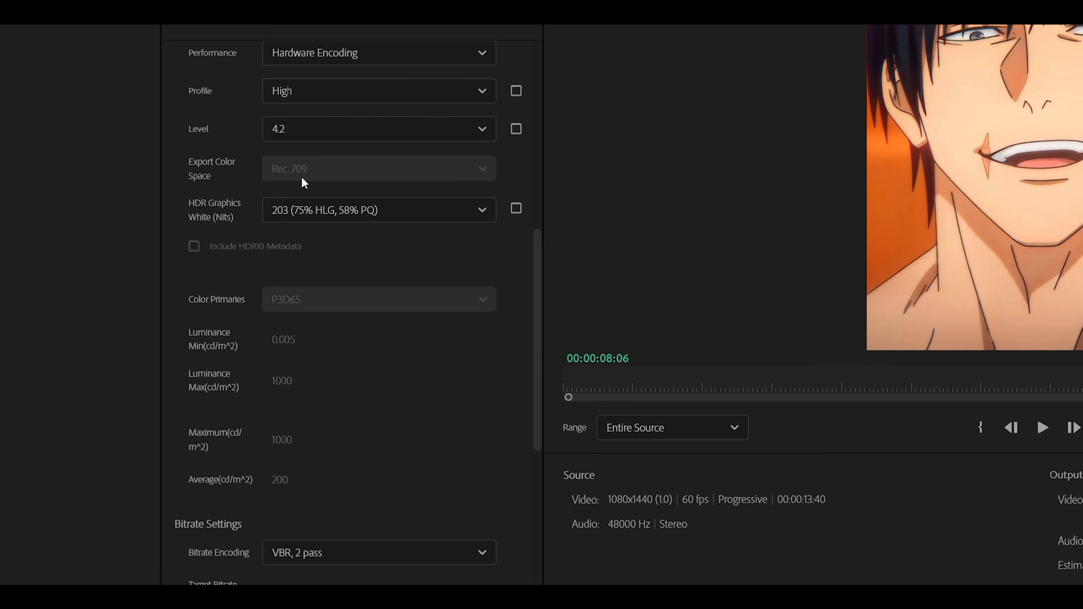
{"action": "scroll", "coordinate": [301, 176], "scroll_direction": "down", "scroll_amount": 1}
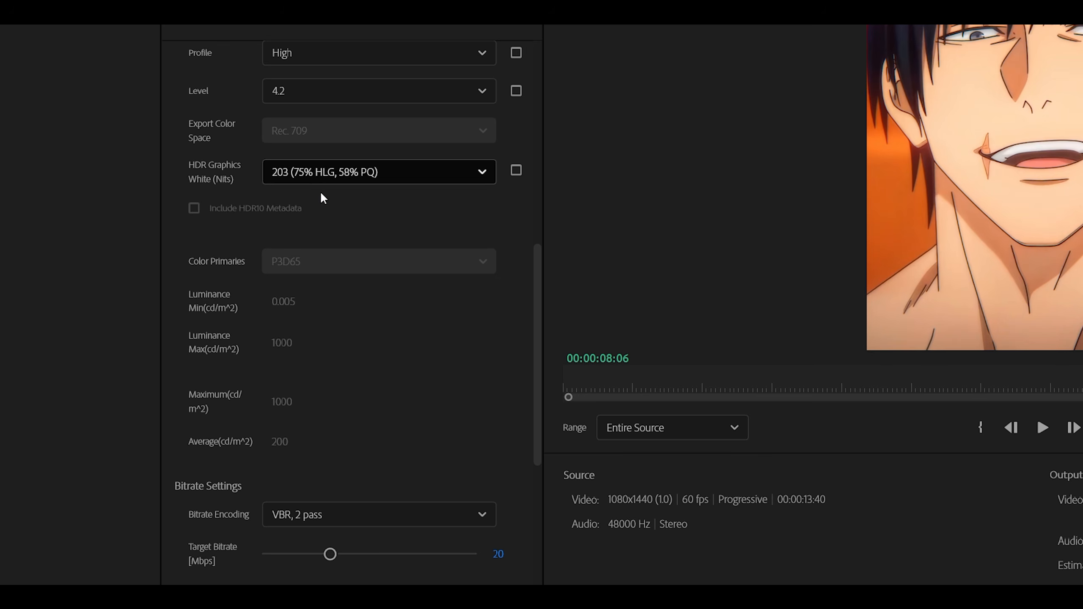
{"action": "scroll", "coordinate": [328, 196], "scroll_direction": "down", "scroll_amount": 6}
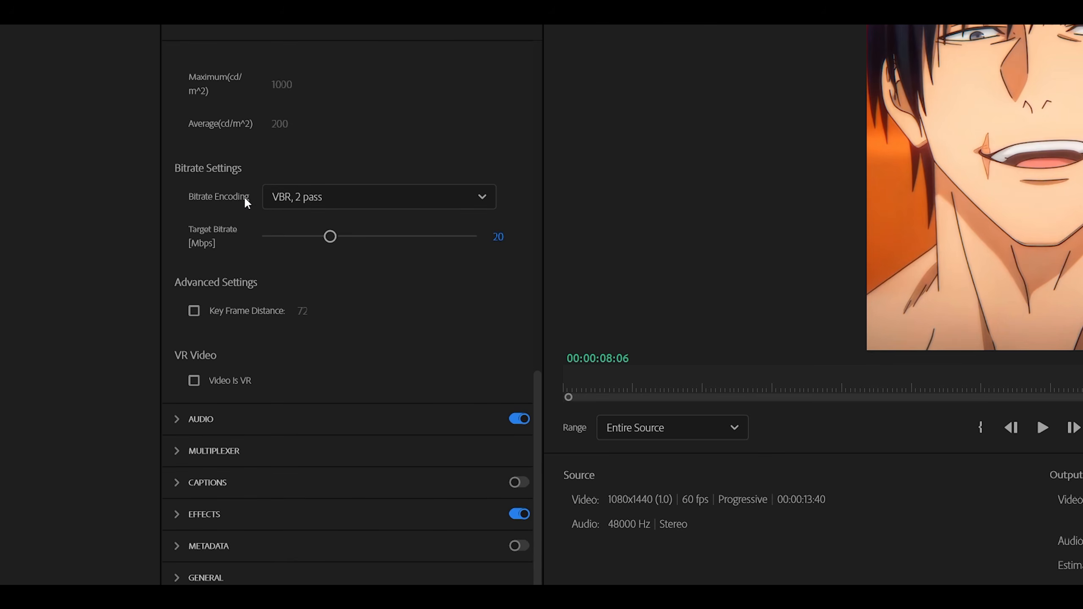
{"action": "left_click", "coordinate": [308, 201]}
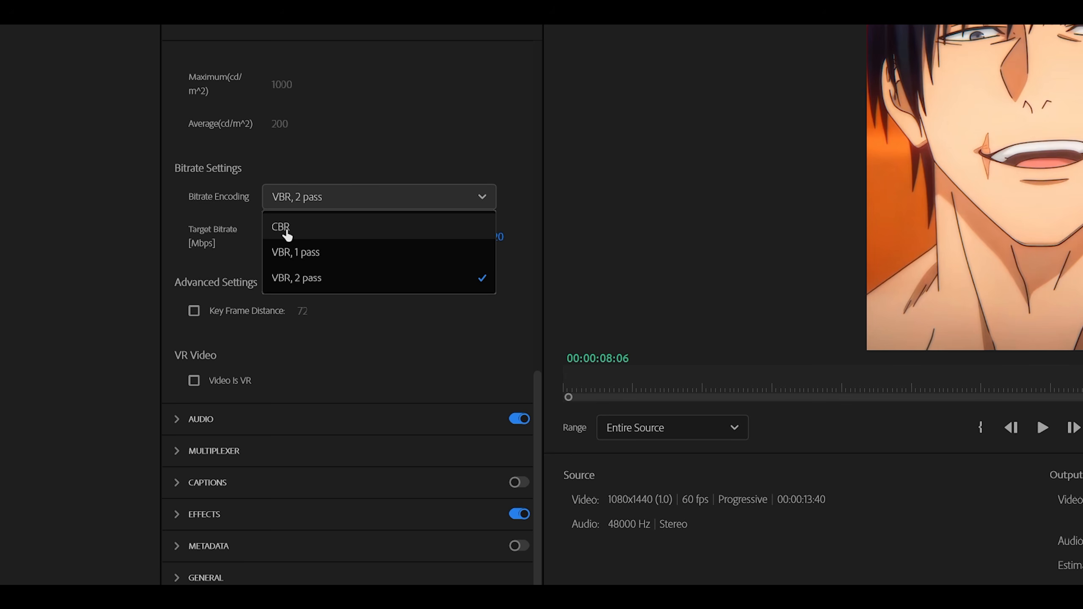
{"action": "left_click", "coordinate": [286, 235]}
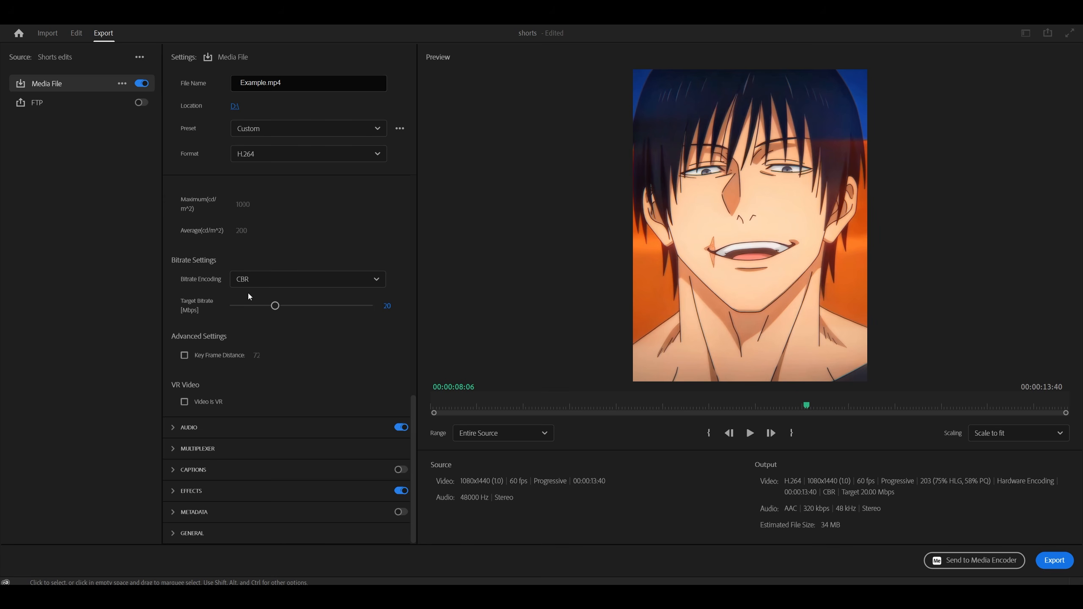
- Change the bitrate encoding mode to VBR, 1 pass
{"action": "left_click", "coordinate": [241, 280]}
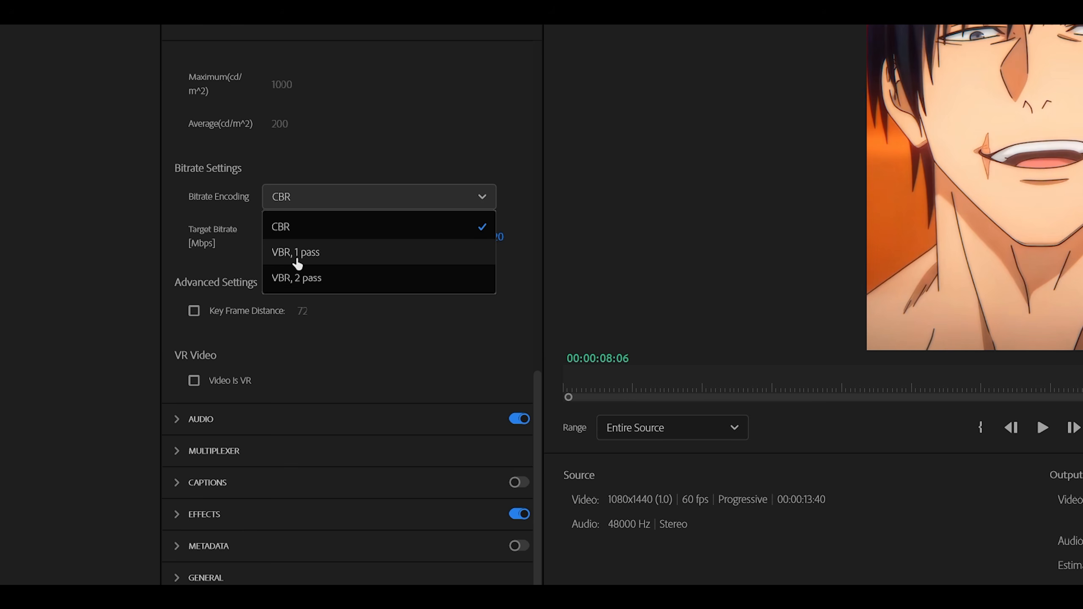
{"action": "left_click", "coordinate": [301, 256]}
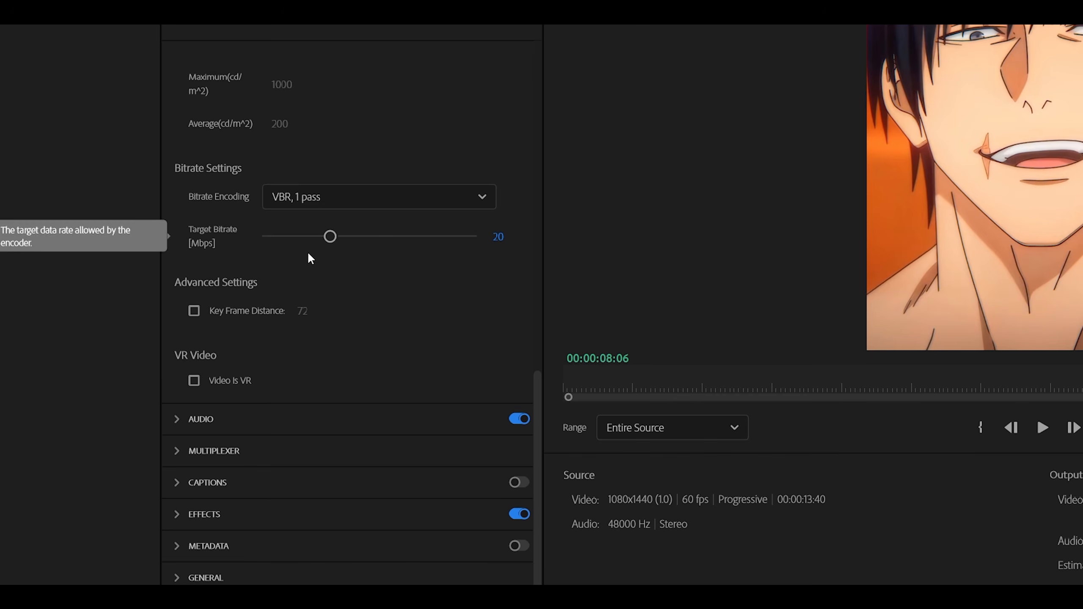
{"action": "scroll", "coordinate": [314, 358], "scroll_direction": "up", "scroll_amount": 5}
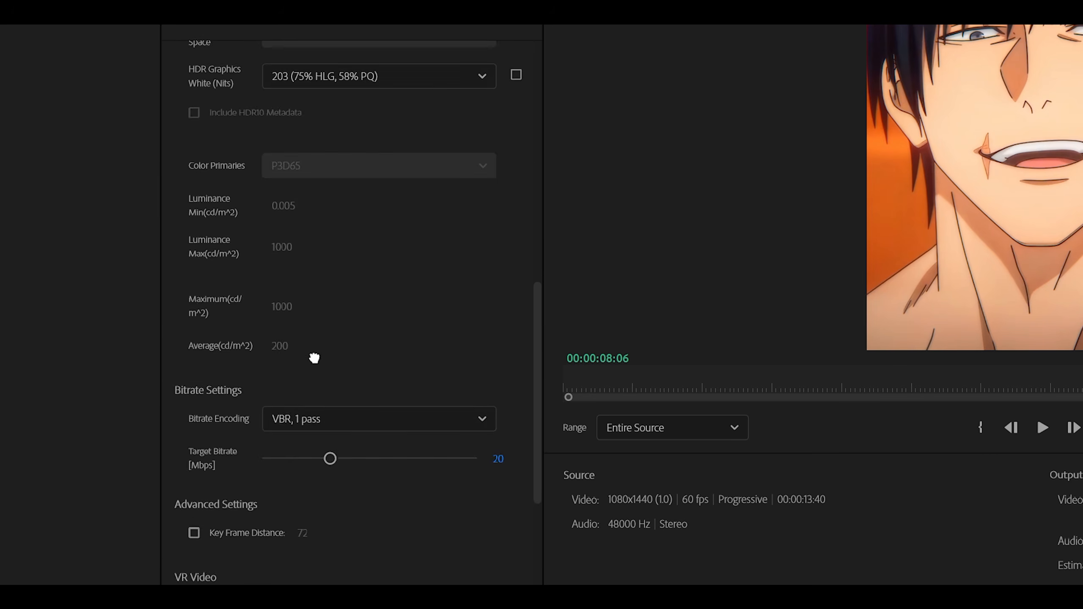
{"action": "scroll", "coordinate": [314, 358], "scroll_direction": "up", "scroll_amount": 7}
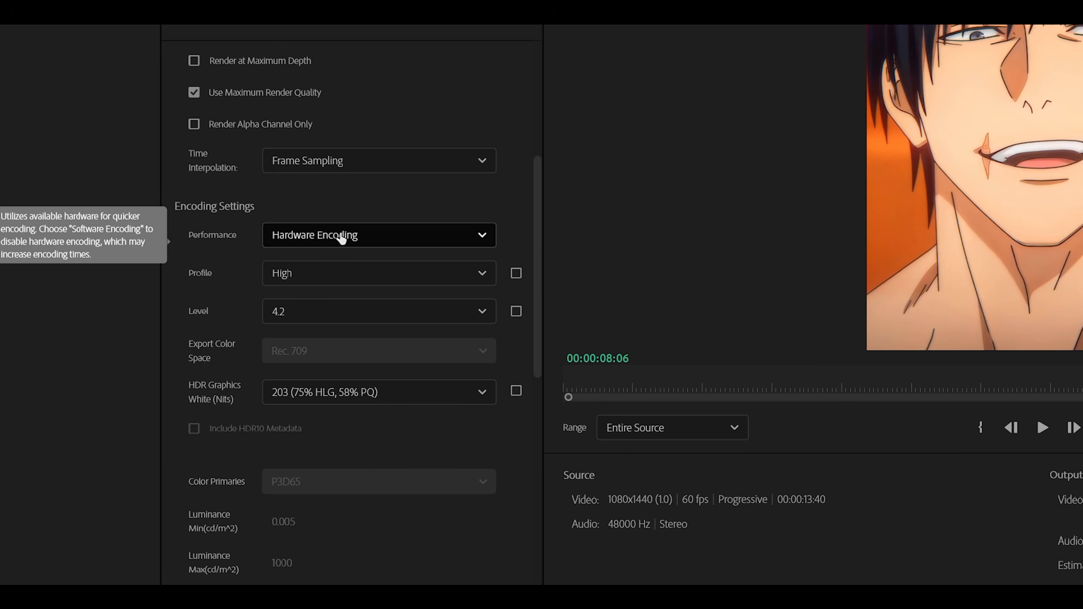
{"action": "scroll", "coordinate": [370, 361], "scroll_direction": "down", "scroll_amount": 10}
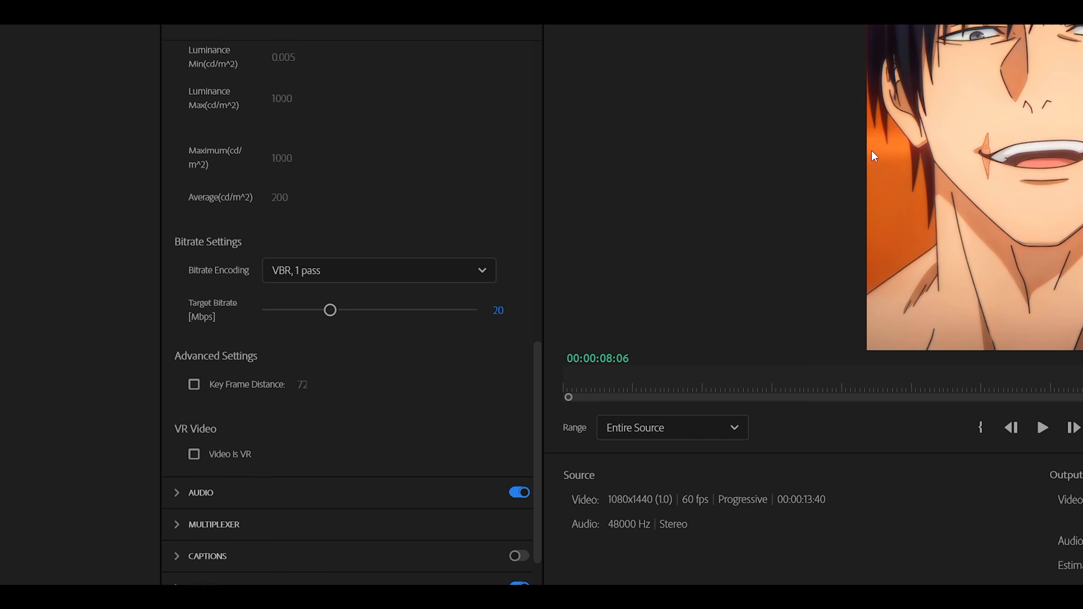
{"action": "left_click", "coordinate": [322, 270]}
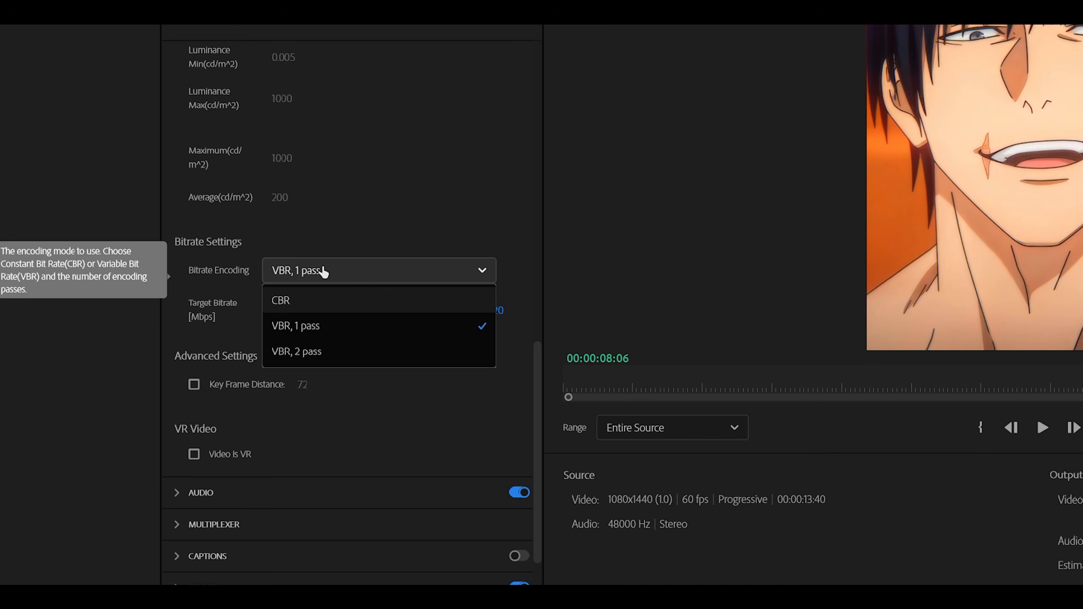
{"action": "left_click", "coordinate": [309, 353]}
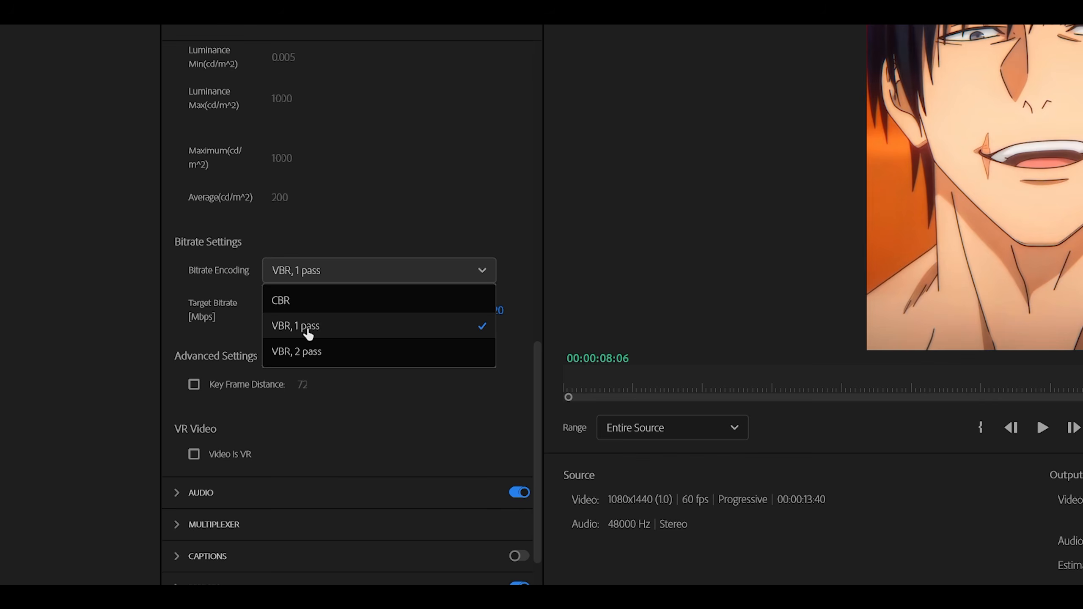
{"action": "left_click", "coordinate": [307, 329]}
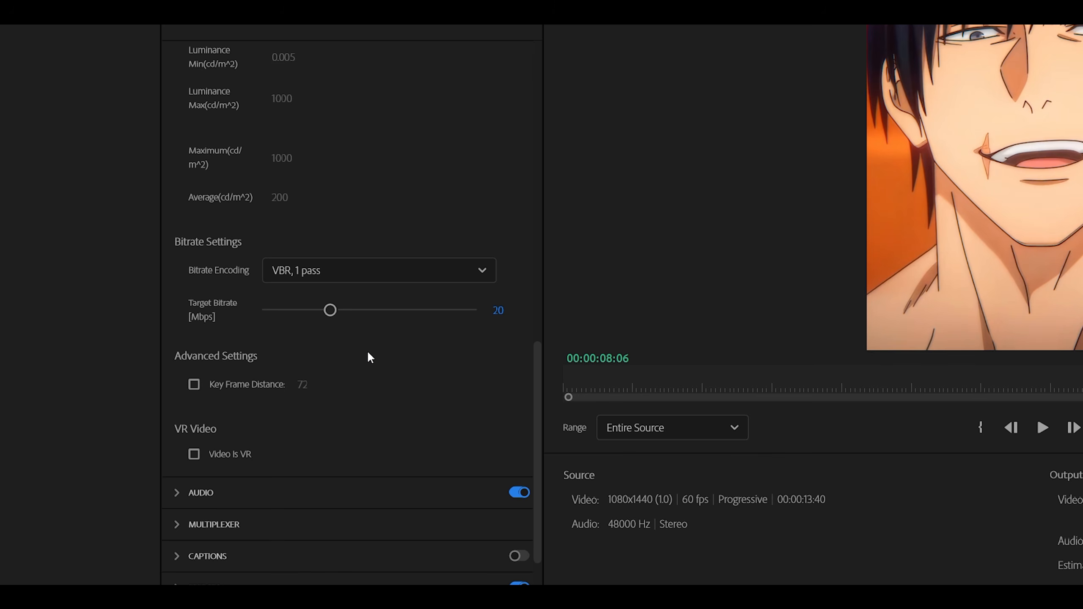
- Set the video bitrate encoding to VBR, 2 pass
{"action": "left_click", "coordinate": [301, 277]}
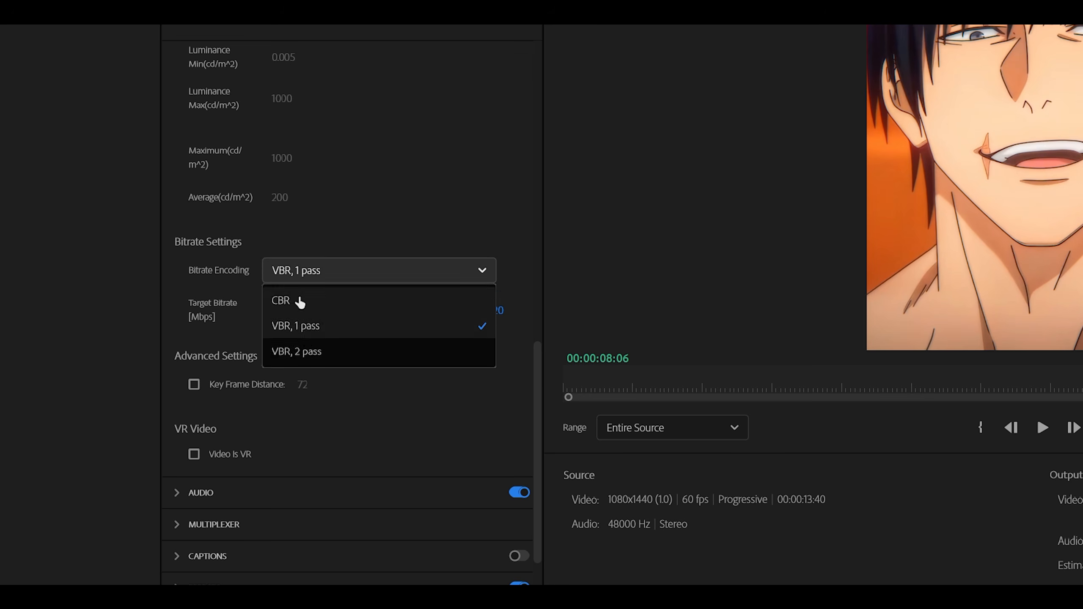
{"action": "left_click", "coordinate": [317, 357]}
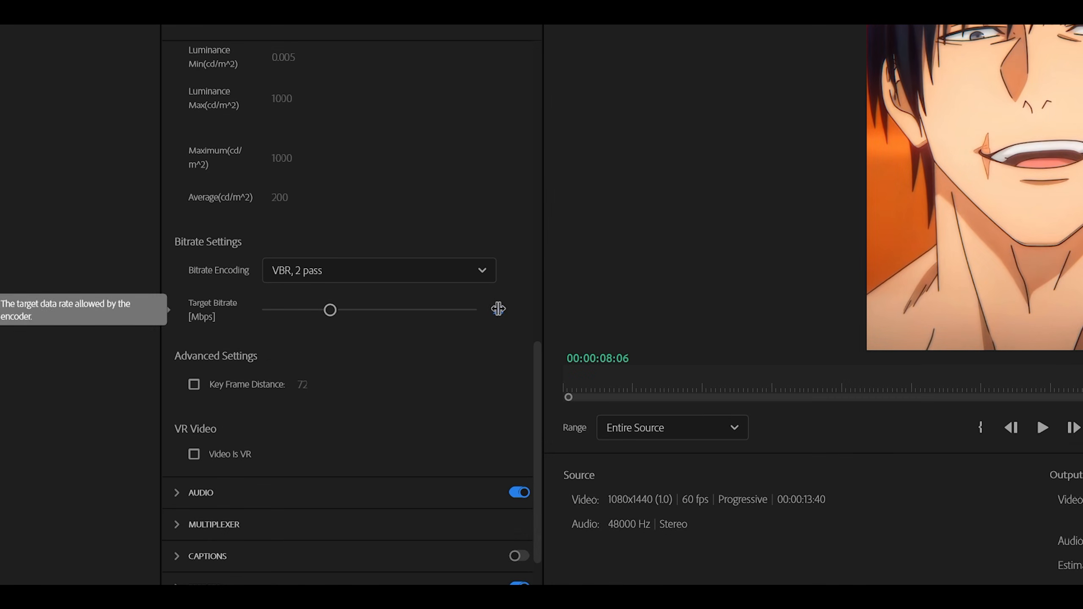
- Try target bitrates of 26 Mbps and 22 Mbps for the video
{"action": "left_click", "coordinate": [499, 310]}
{"action": "type", "text": "26"}
{"action": "key", "text": "Return"}
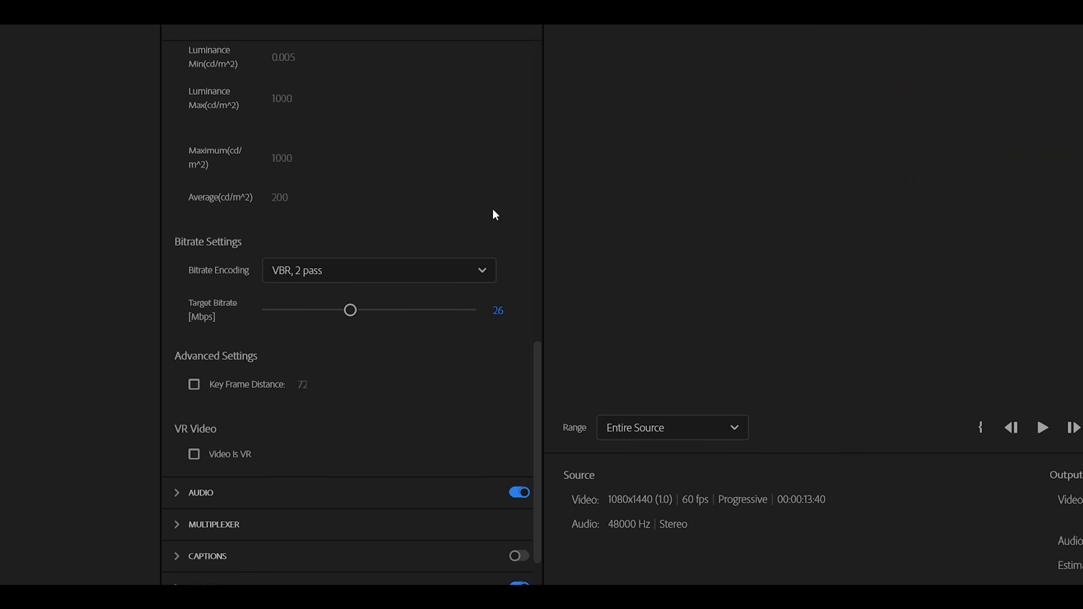
{"action": "left_click", "coordinate": [500, 314]}
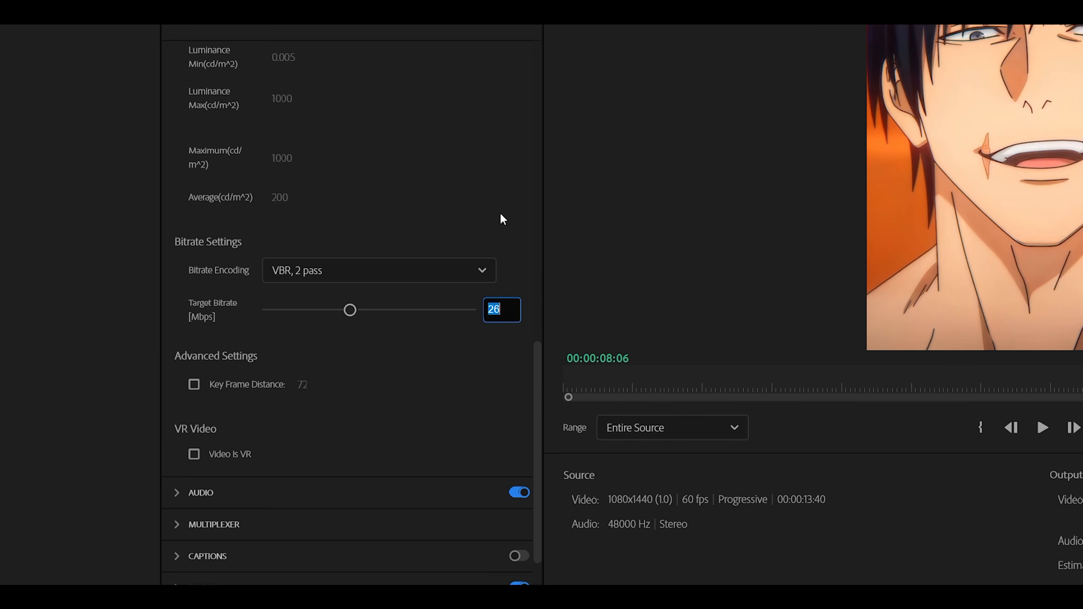
{"action": "type", "text": "22"}
{"action": "key", "text": "Return"}
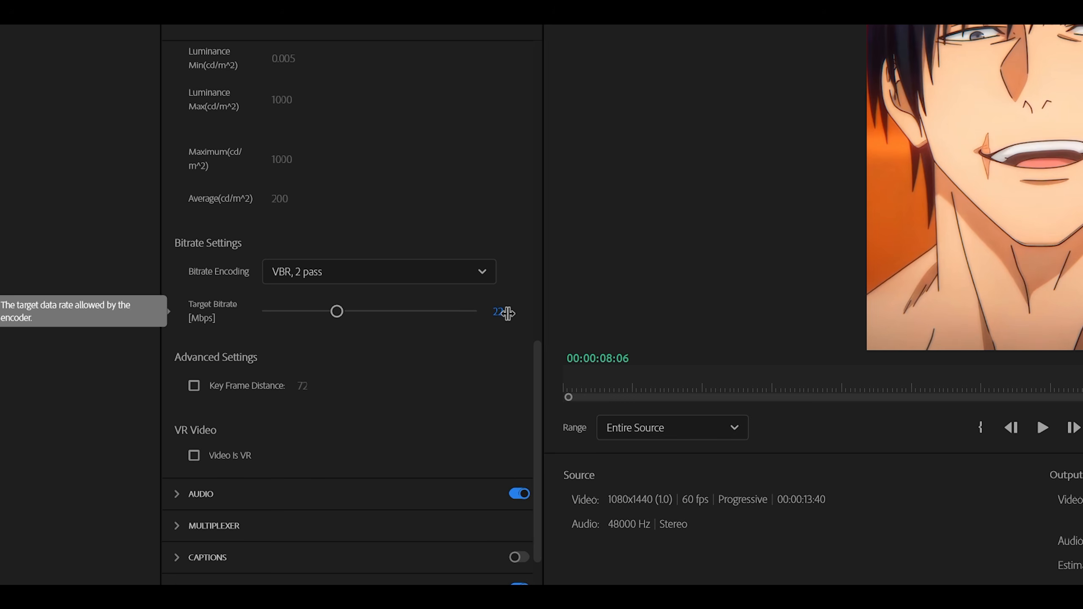
- Set the video's target bitrate to 24 Mbps
{"action": "left_click", "coordinate": [508, 313]}
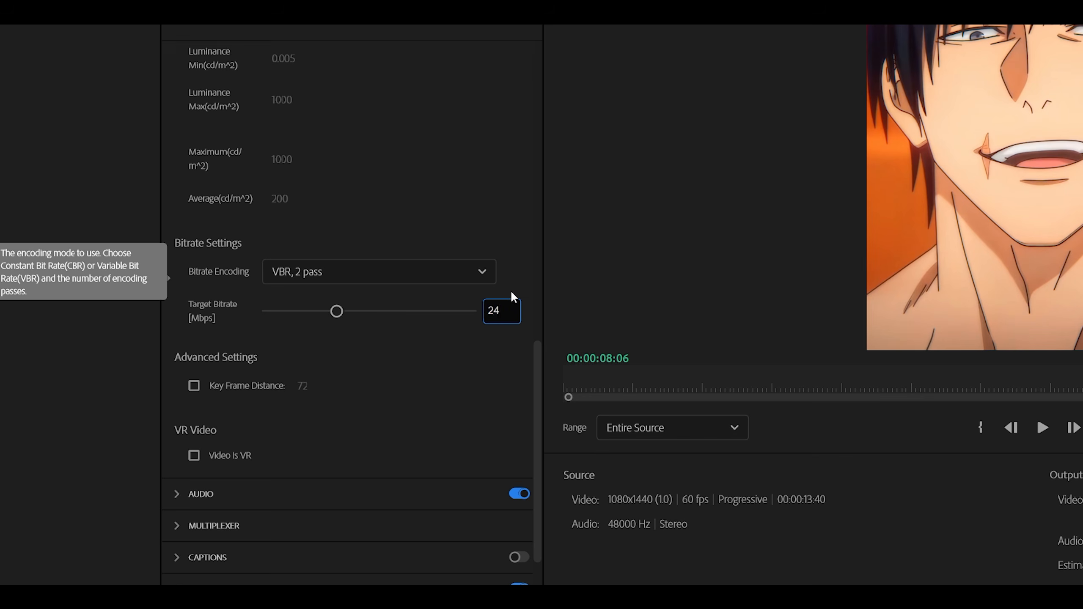
{"action": "key", "text": "Return"}
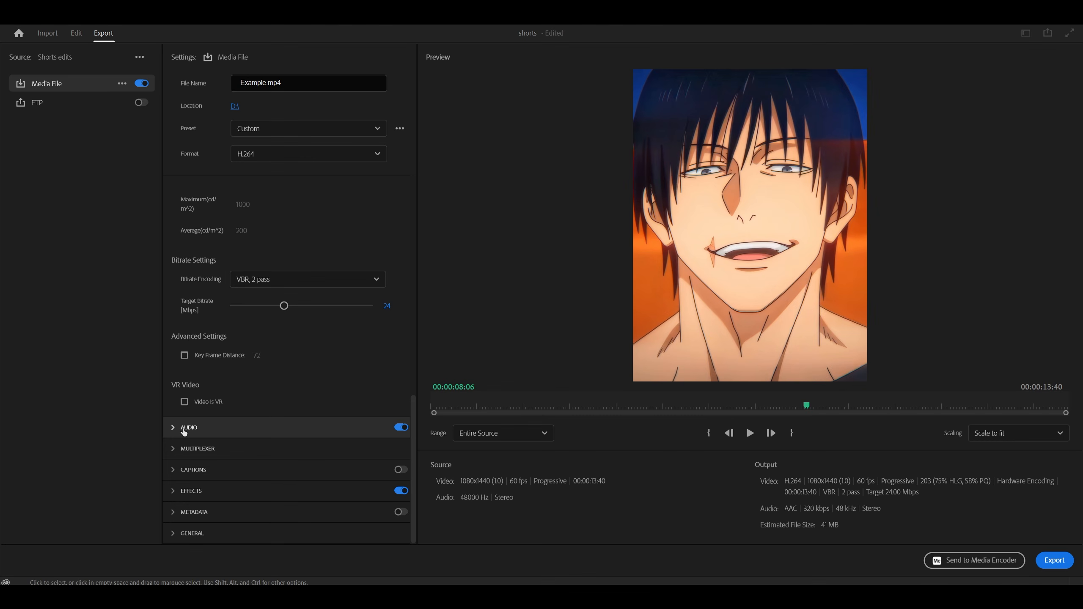
- Show the audio export settings and check the available channel options against the source audio
{"action": "left_click", "coordinate": [184, 430]}
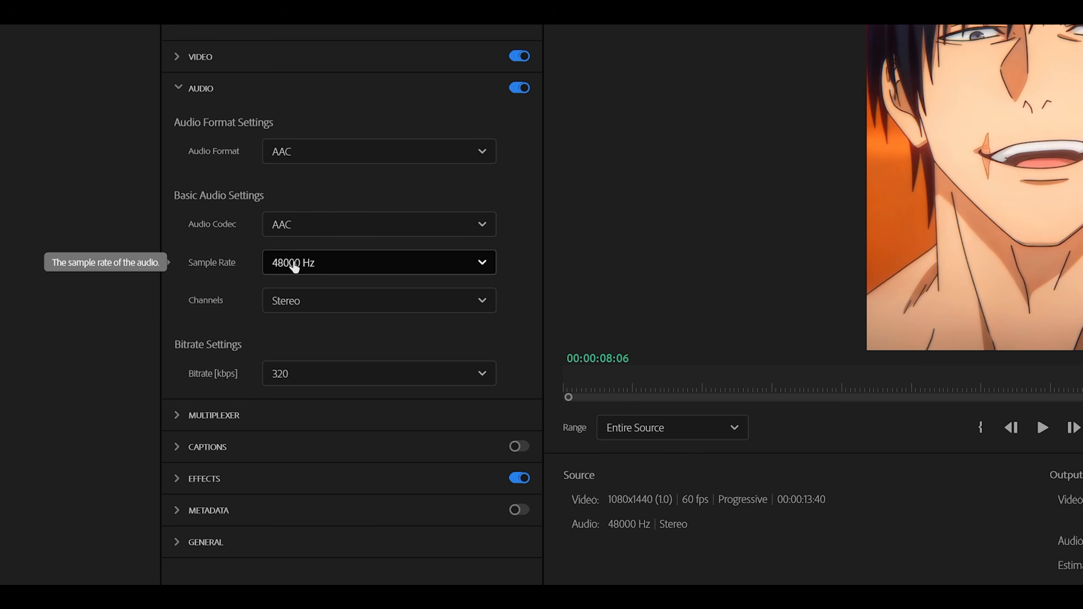
{"action": "left_click", "coordinate": [291, 306]}
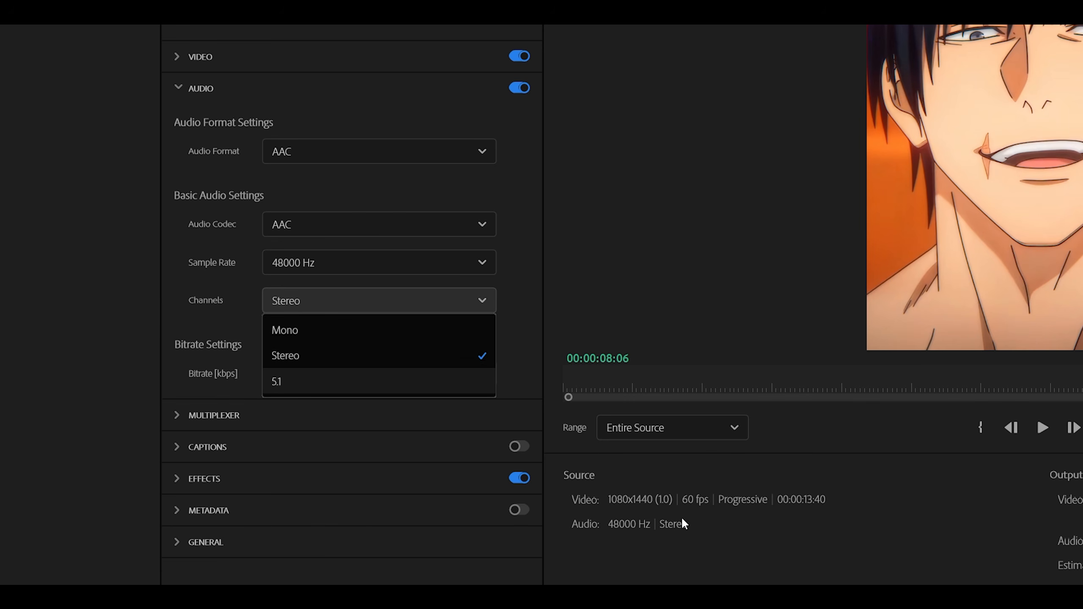
{"action": "left_click", "coordinate": [655, 517]}
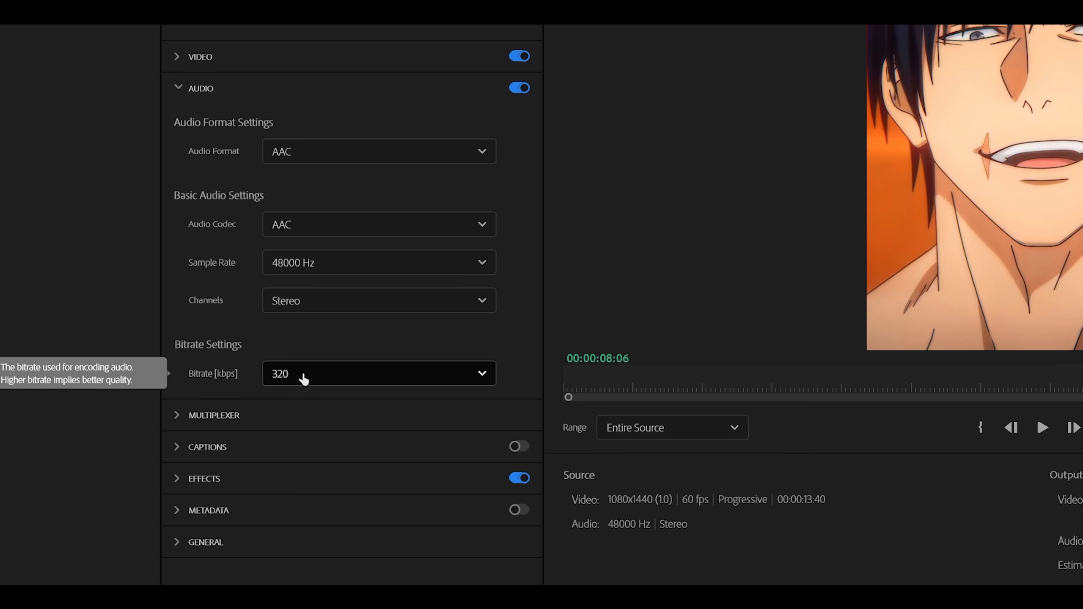